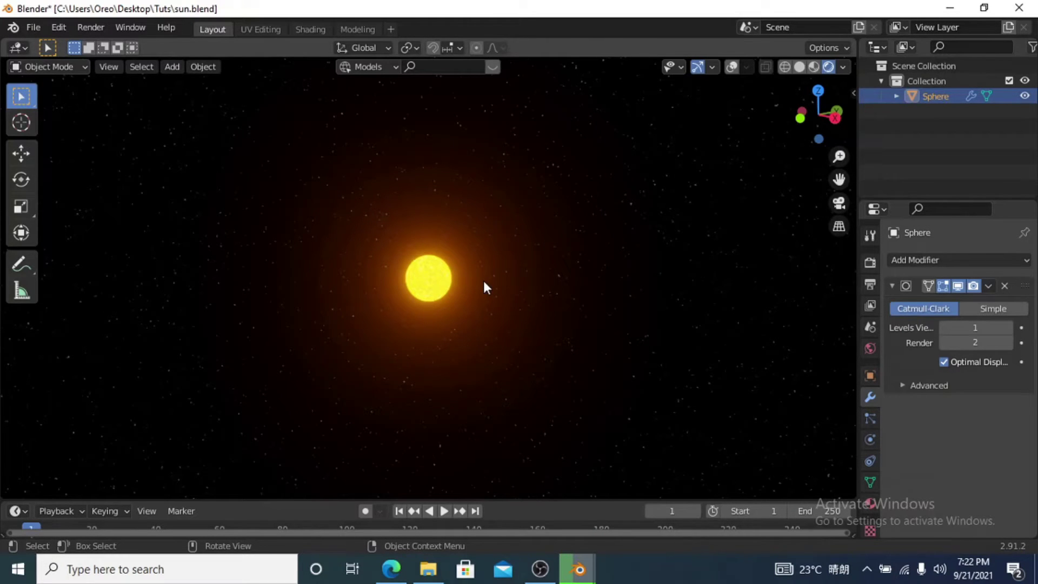
# Step: Examine the glowing sun sphere's surface and surrounding halo both up close and from a distance
pyautogui.scroll(4, 484, 282)
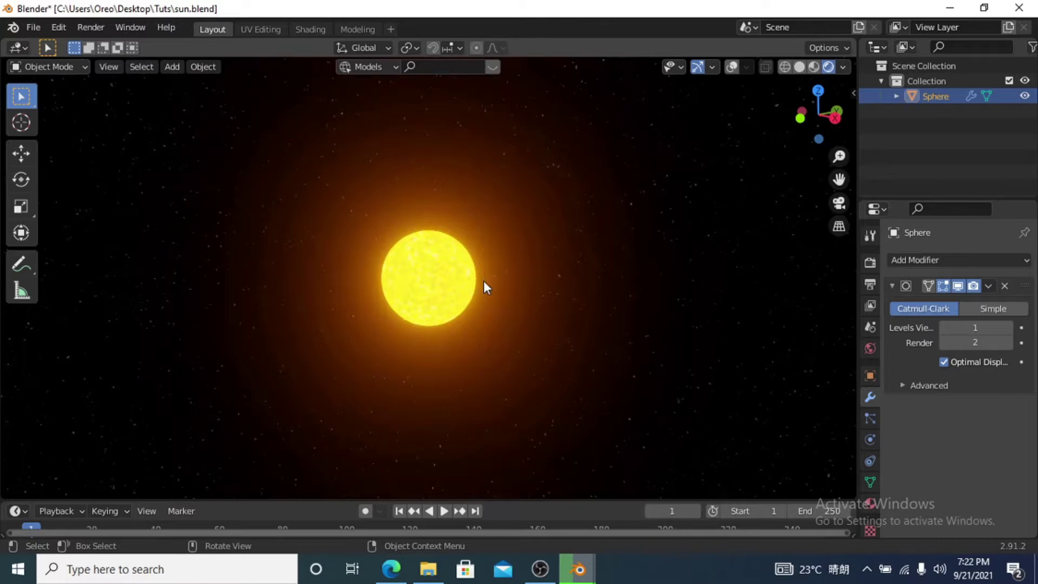
pyautogui.scroll(3, 484, 282)
pyautogui.scroll(5, 484, 282)
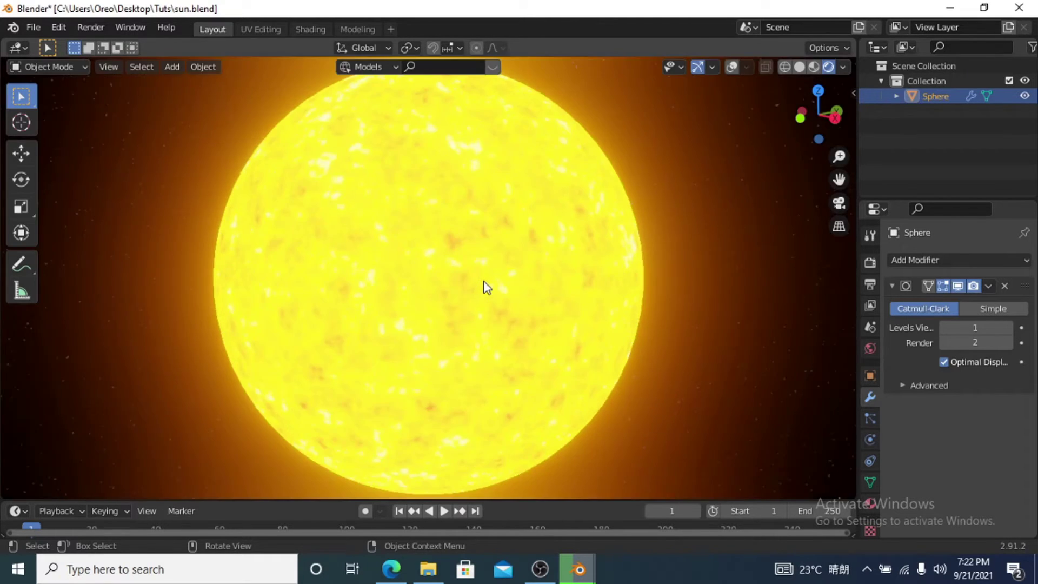
pyautogui.scroll(-10, 484, 282)
pyautogui.scroll(-2, 483, 281)
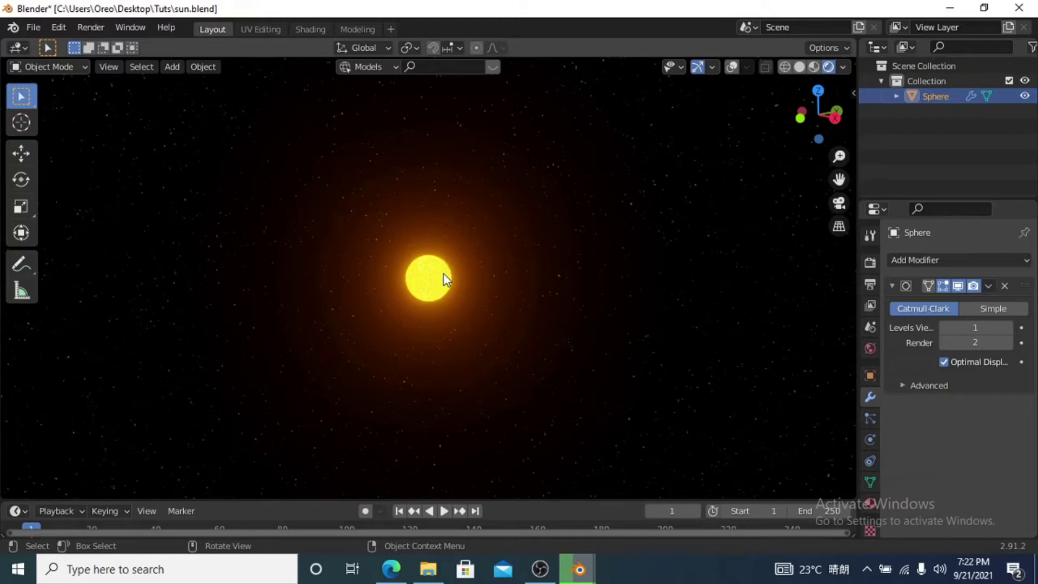
pyautogui.scroll(8, 442, 274)
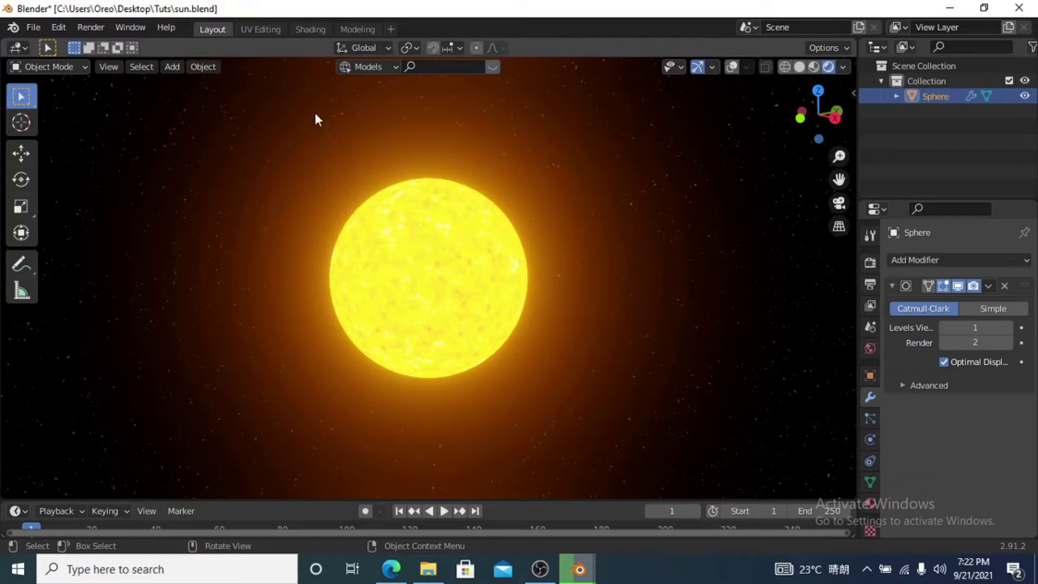
# Step: Open the sun material's node setup for shading and examine the Voronoi Texture, Noise Texture, Mix and ColorRamp nodes and the addable node types
pyautogui.click(300, 28)
pyautogui.moveTo(455, 317)
pyautogui.mouseDown(button='middle')
pyautogui.moveTo(505, 363)
pyautogui.moveTo(741, 401)
pyautogui.moveTo(762, 447)
pyautogui.moveTo(778, 447)
pyautogui.mouseUp(button='middle')
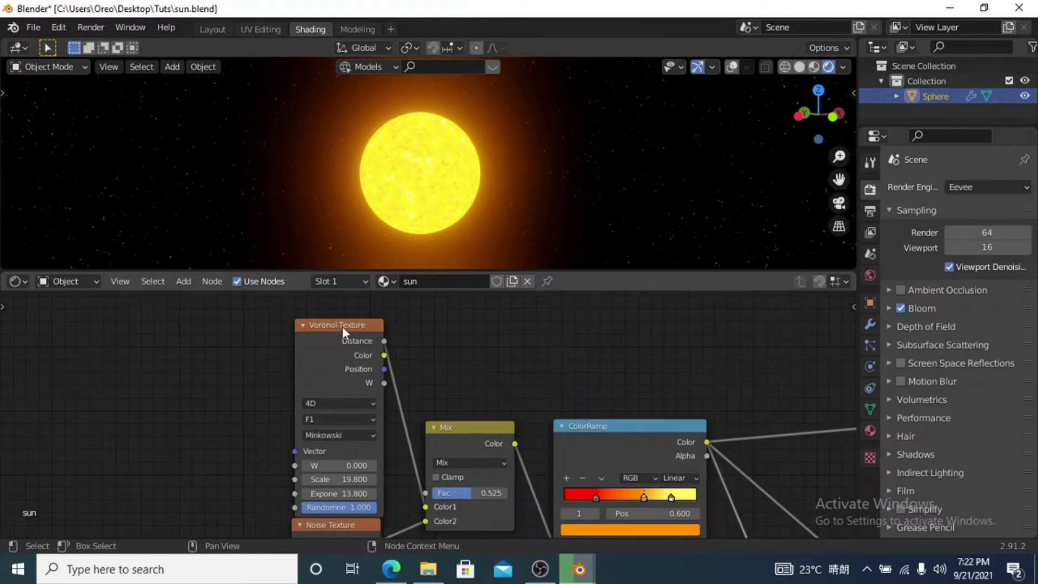
pyautogui.moveTo(416, 375); pyautogui.dragTo(441, 366, button='middle')
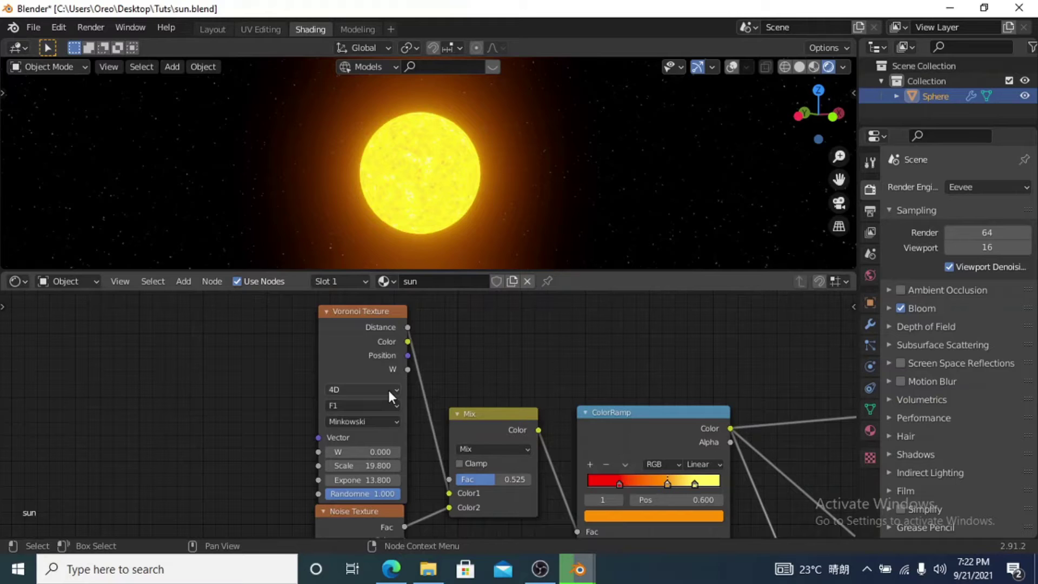
pyautogui.click(183, 282)
pyautogui.click(182, 282)
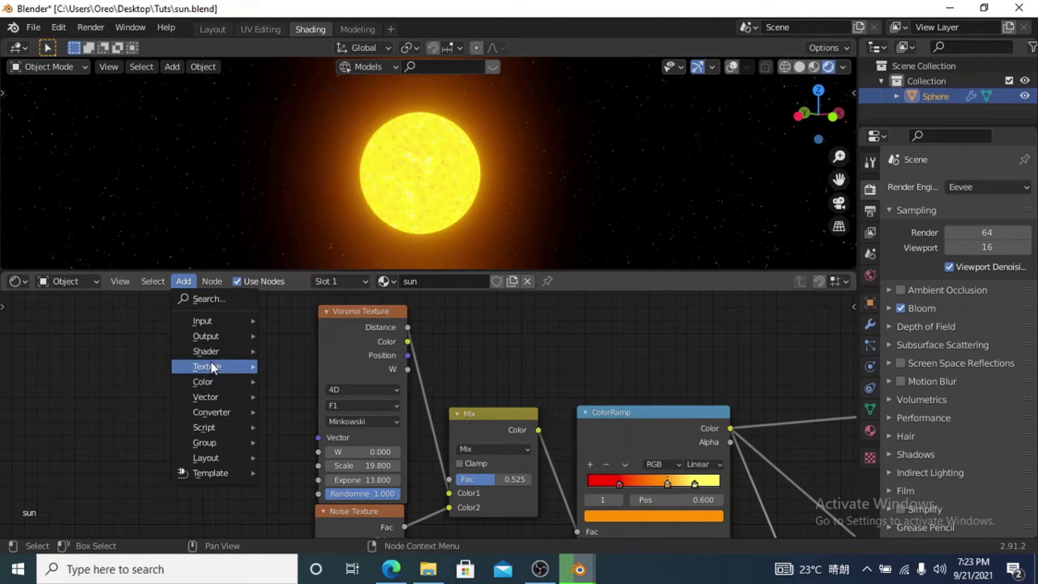
pyautogui.moveTo(211, 364)
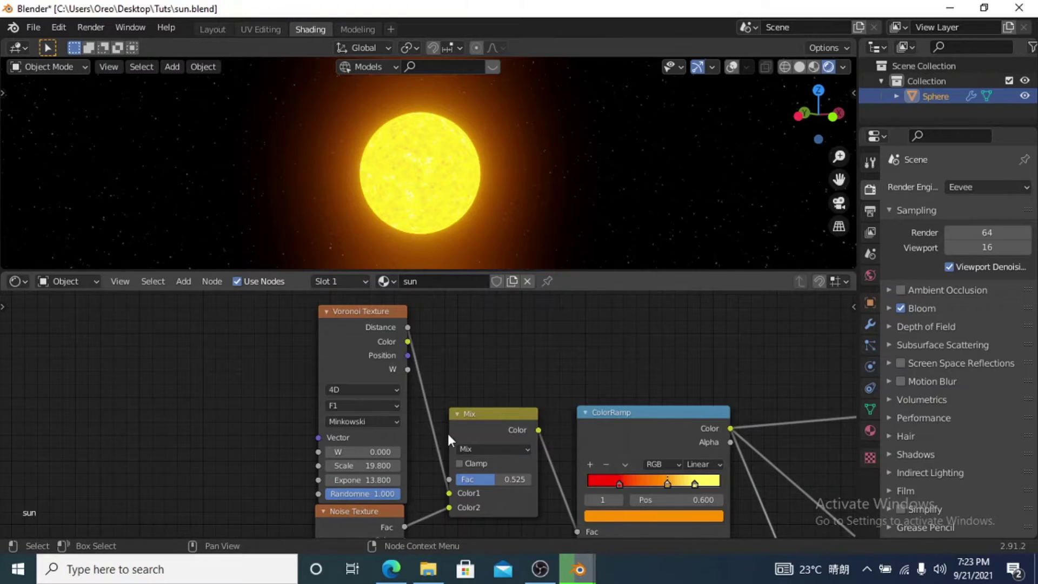
pyautogui.moveTo(350, 511); pyautogui.dragTo(369, 380, button='middle')
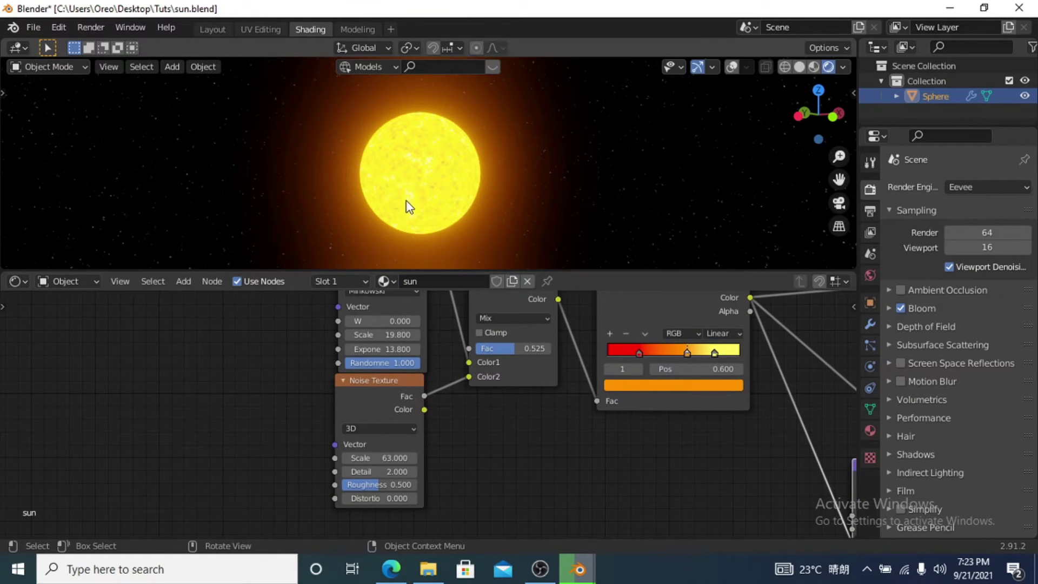
# Step: Set the Mix node's factor to about 0.458 and the Noise Texture's scale to 63
pyautogui.scroll(5, 407, 200)
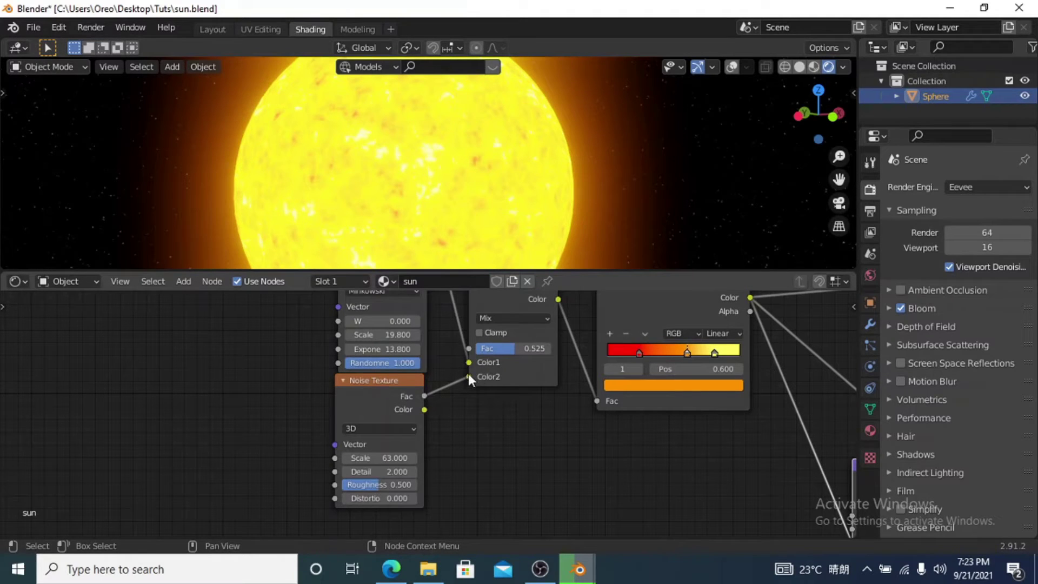
pyautogui.moveTo(499, 352)
pyautogui.mouseDown()
pyautogui.moveTo(475, 352)
pyautogui.moveTo(546, 352)
pyautogui.moveTo(498, 351)
pyautogui.moveTo(508, 351)
pyautogui.mouseUp()
pyautogui.click(385, 458)
pyautogui.write('63.')
pyautogui.press('Return')
# Step: Check the ColorRamp's red, orange and yellow stops and move the orange stop to about position 0.509
pyautogui.moveTo(519, 406); pyautogui.dragTo(433, 457, button='middle')
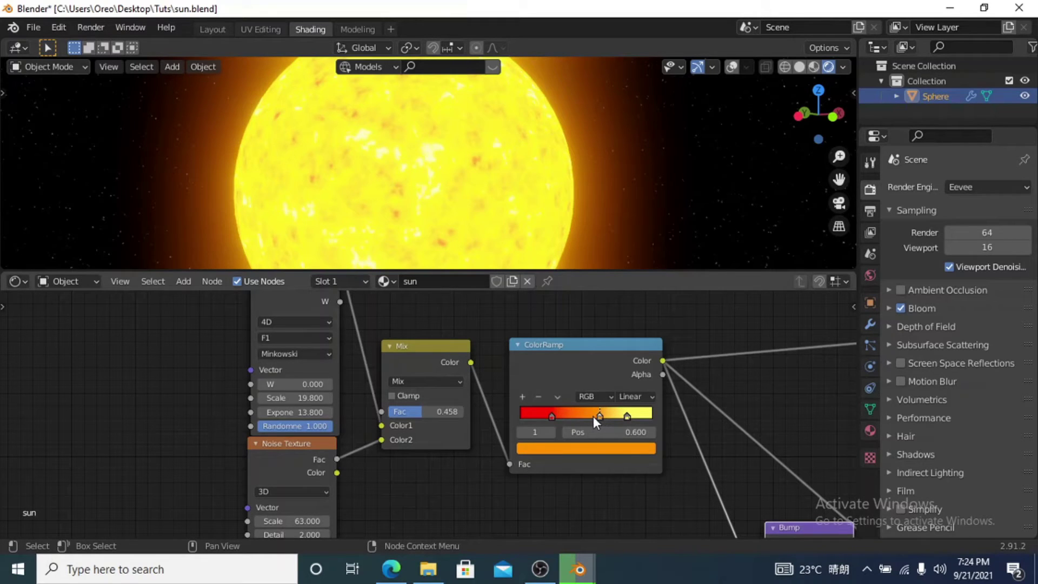
pyautogui.click(552, 417)
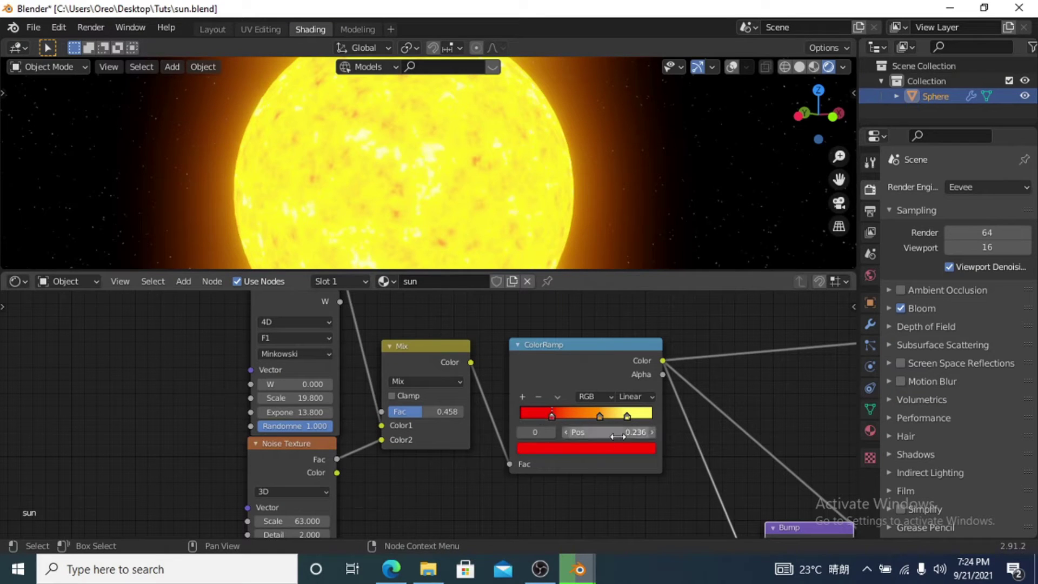
pyautogui.click(599, 416)
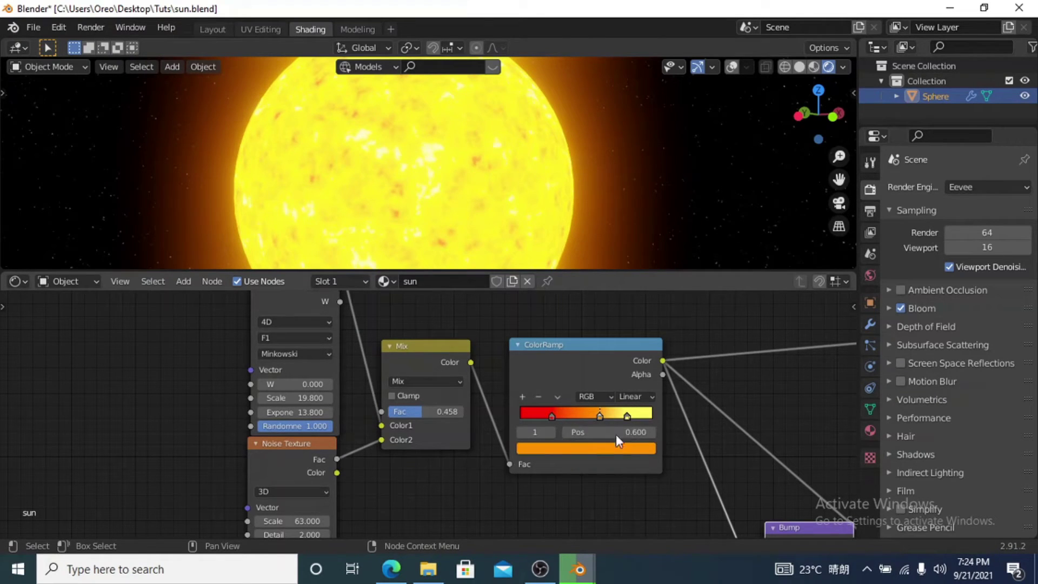
pyautogui.click(626, 417)
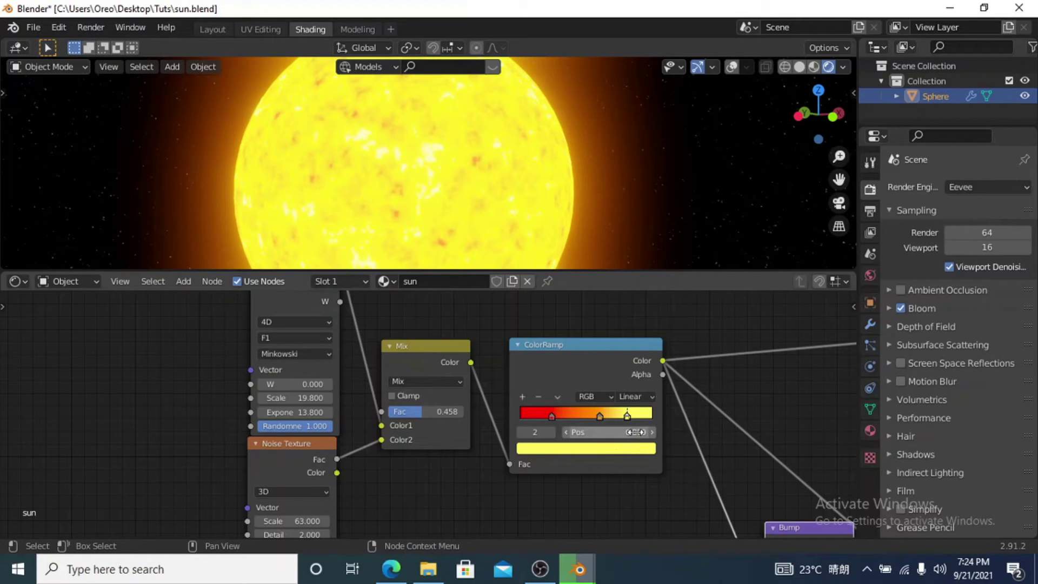
pyautogui.moveTo(599, 416); pyautogui.dragTo(586, 420)
# Step: Raise the Principled BSDF's emission strength to about 117.2 and check the sun's glow from farther away
pyautogui.scroll(-2, 622, 403)
pyautogui.scroll(-3, 625, 401)
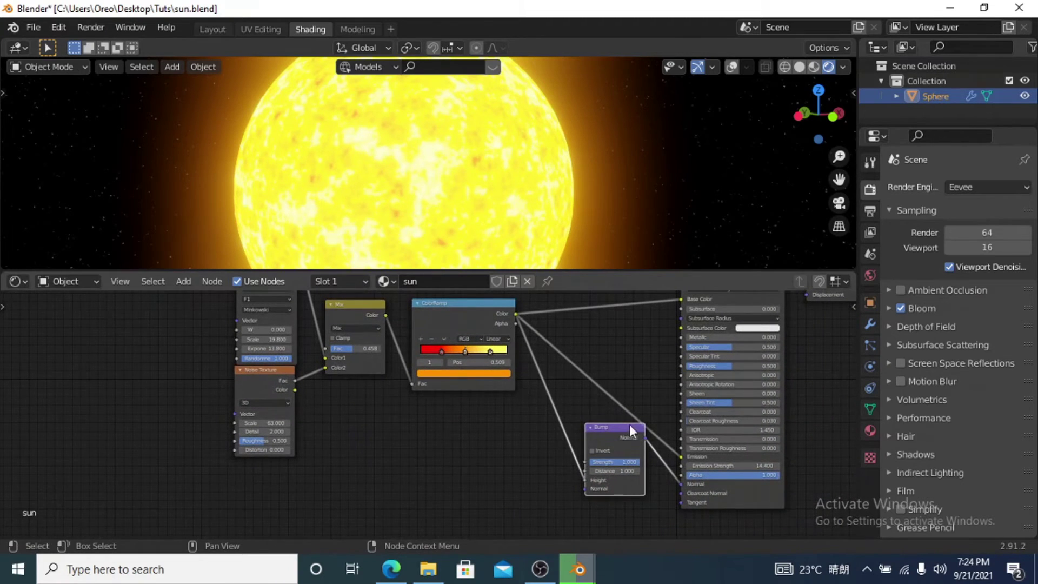
pyautogui.moveTo(629, 423); pyautogui.dragTo(555, 444, button='middle')
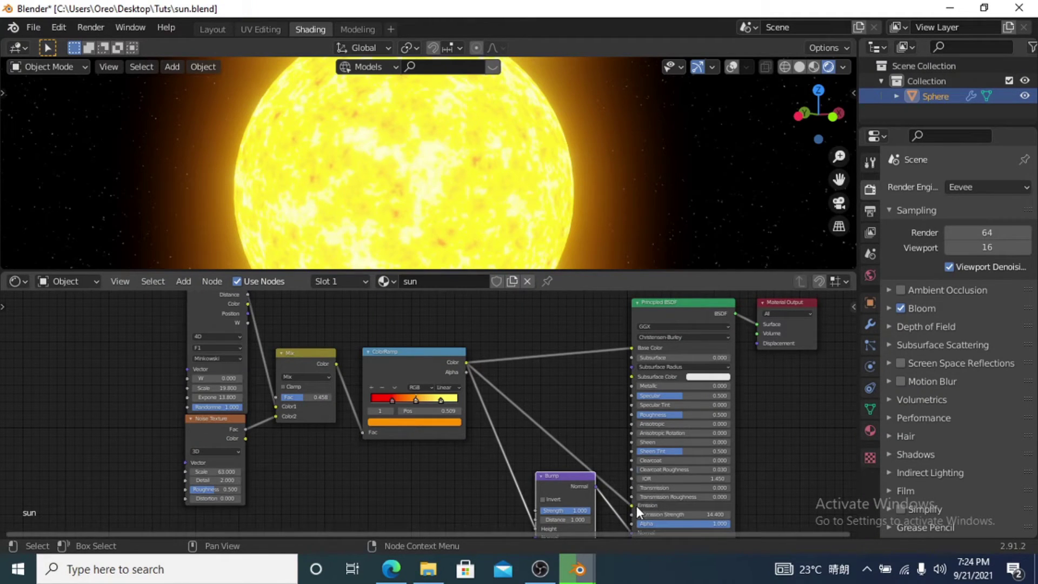
pyautogui.moveTo(636, 506); pyautogui.dragTo(630, 412, button='middle')
pyautogui.scroll(1, 629, 416)
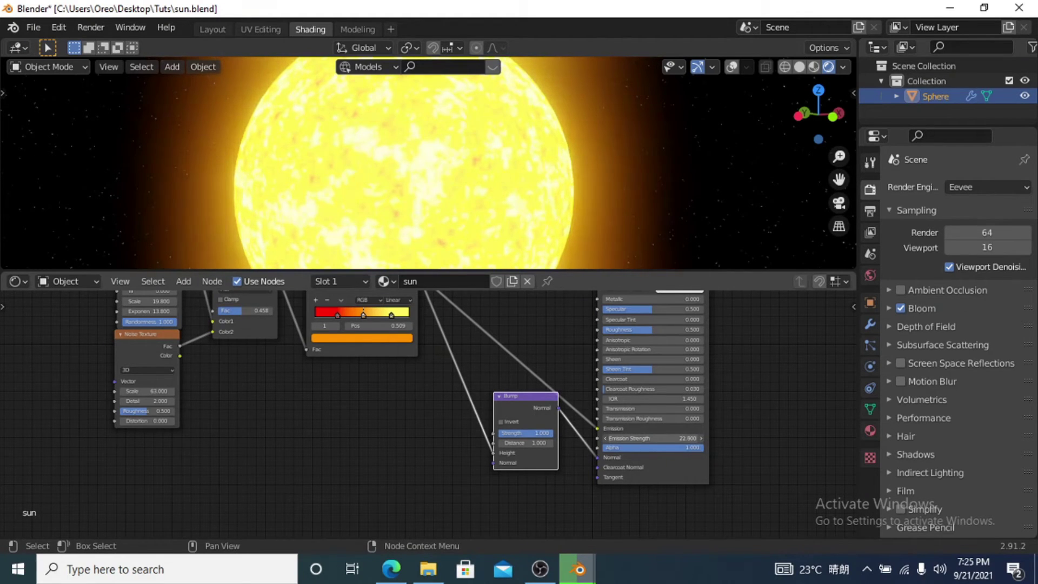
pyautogui.moveTo(651, 438); pyautogui.dragTo(692, 438)
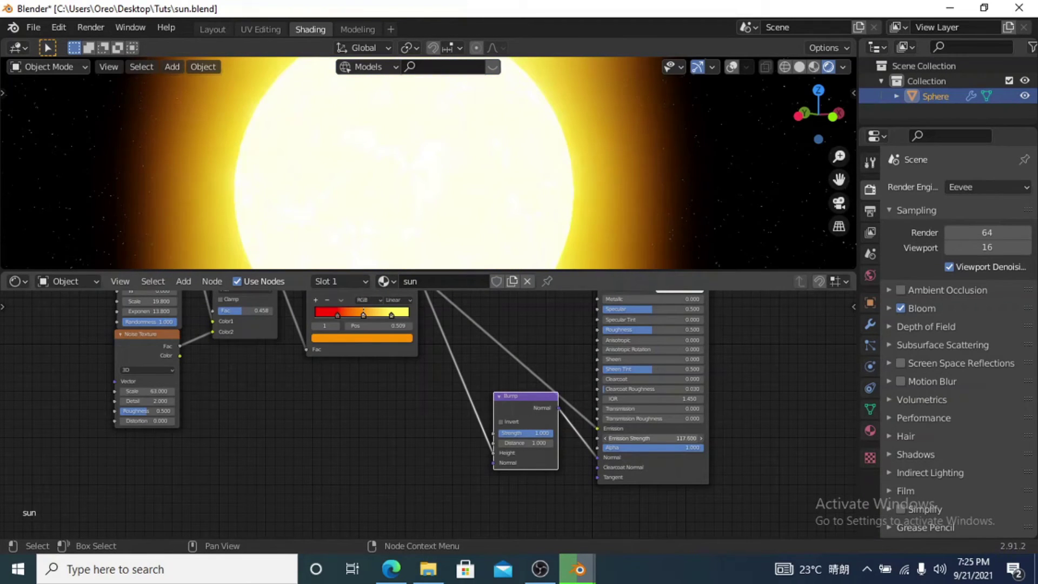
pyautogui.scroll(-10, 531, 168)
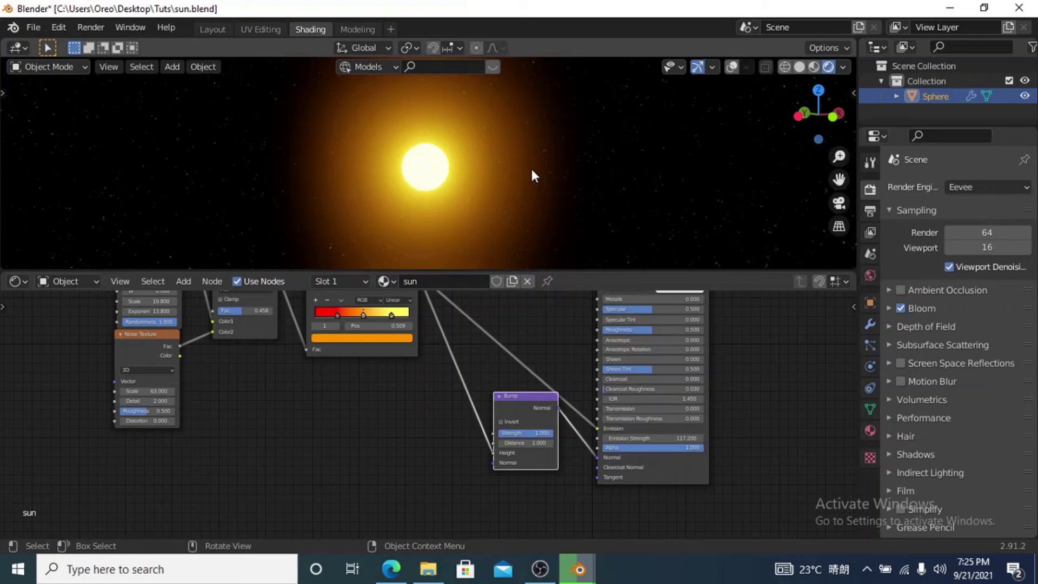
pyautogui.scroll(5, 520, 192)
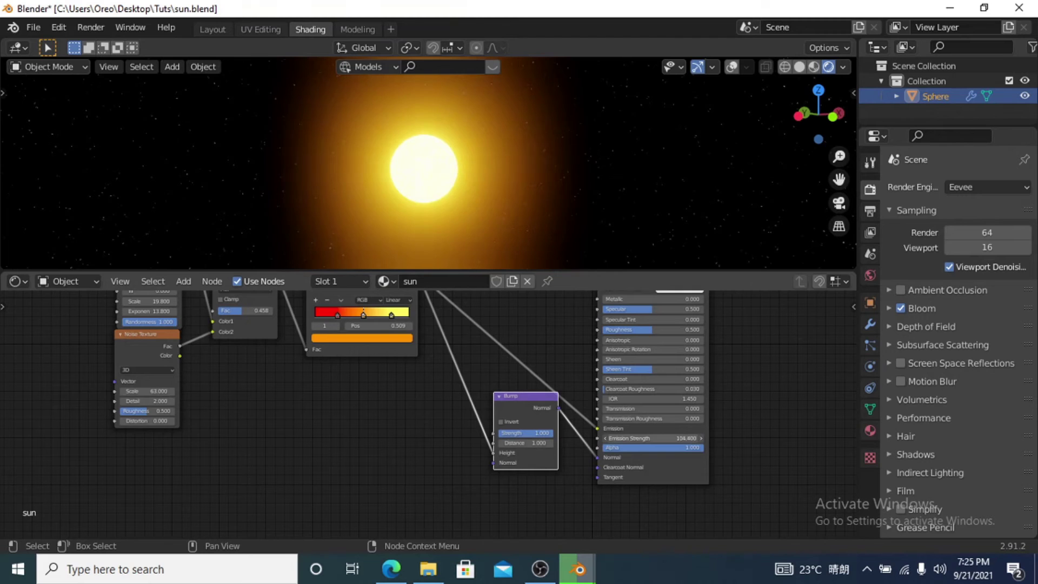
# Step: Lower the Principled BSDF's emission strength to about 12.6 and check the surface detail on the sun
pyautogui.moveTo(652, 438); pyautogui.dragTo(646, 438)
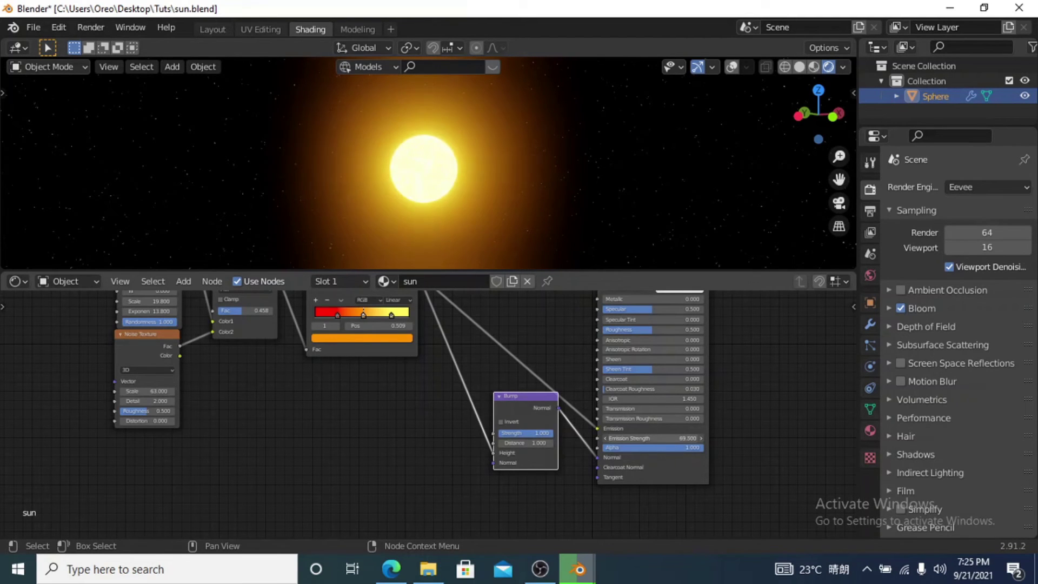
pyautogui.scroll(4, 509, 206)
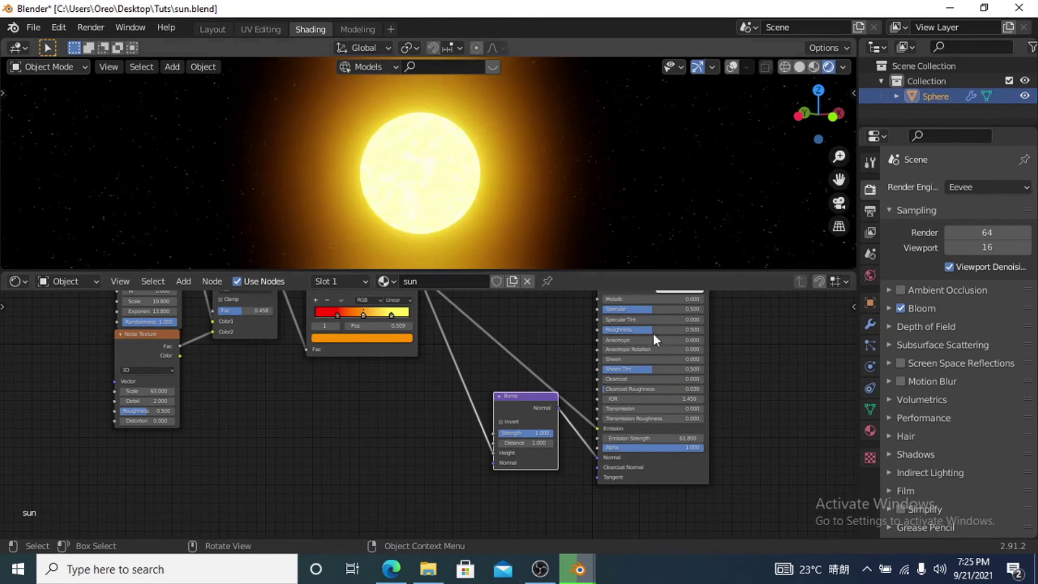
pyautogui.moveTo(694, 438); pyautogui.dragTo(687, 435)
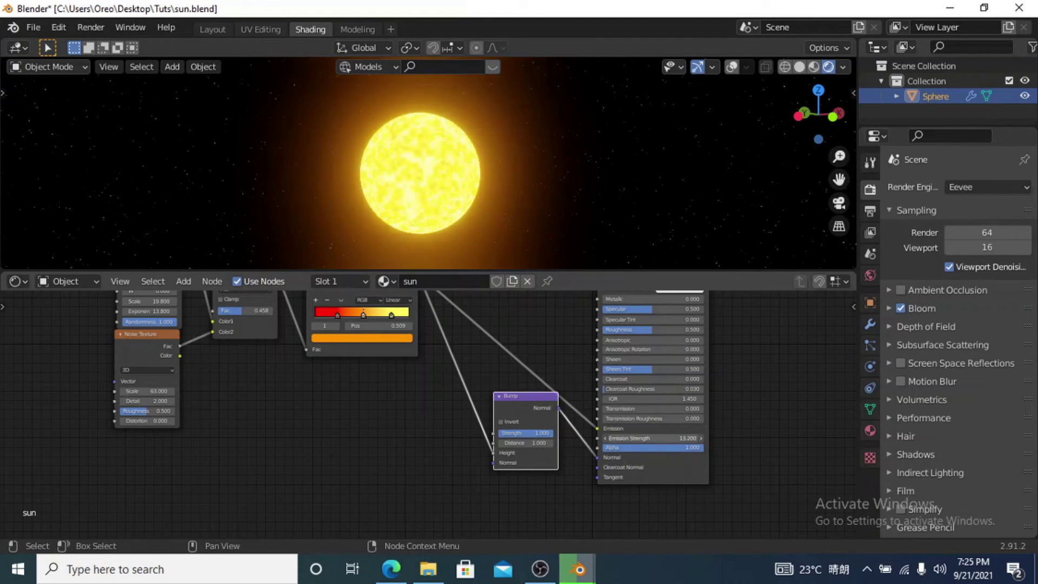
pyautogui.scroll(5, 498, 211)
pyautogui.scroll(-2, 498, 211)
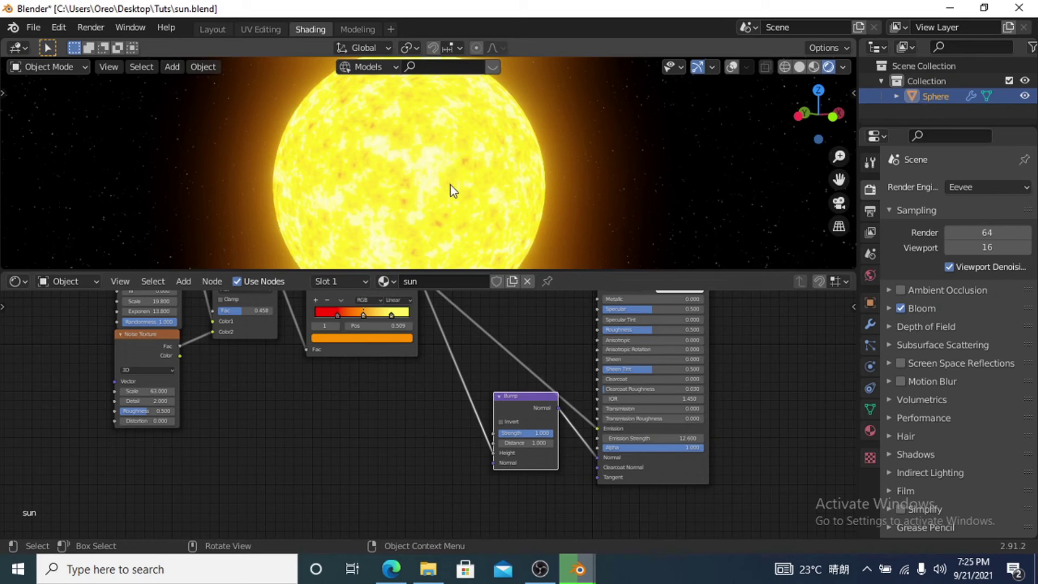
pyautogui.scroll(-5, 449, 190)
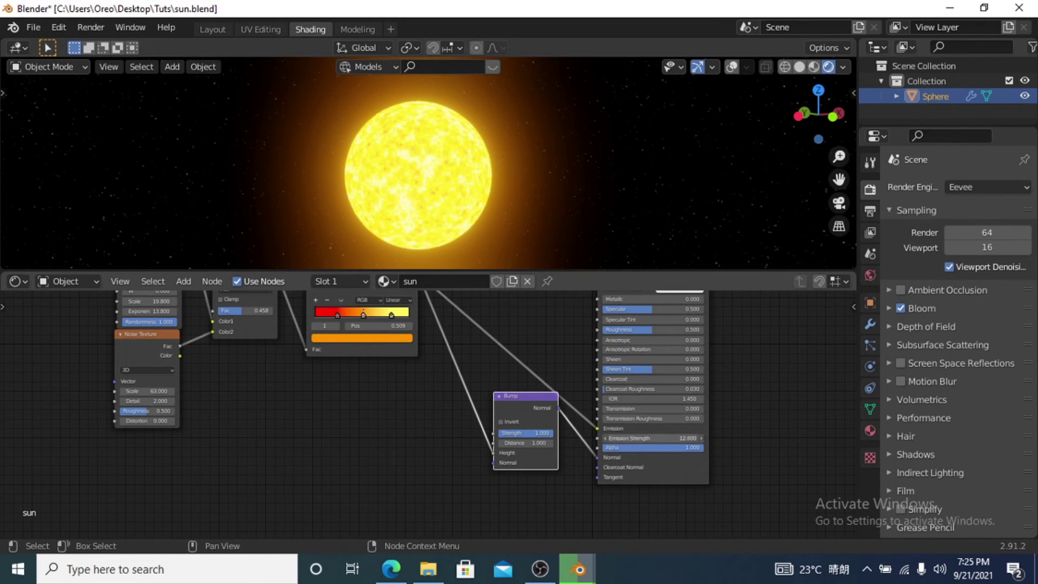
# Step: Set the emission strength to about 16.1 and move the ColorRamp's orange stop to about position 0.632
pyautogui.moveTo(653, 438); pyautogui.dragTo(671, 438)
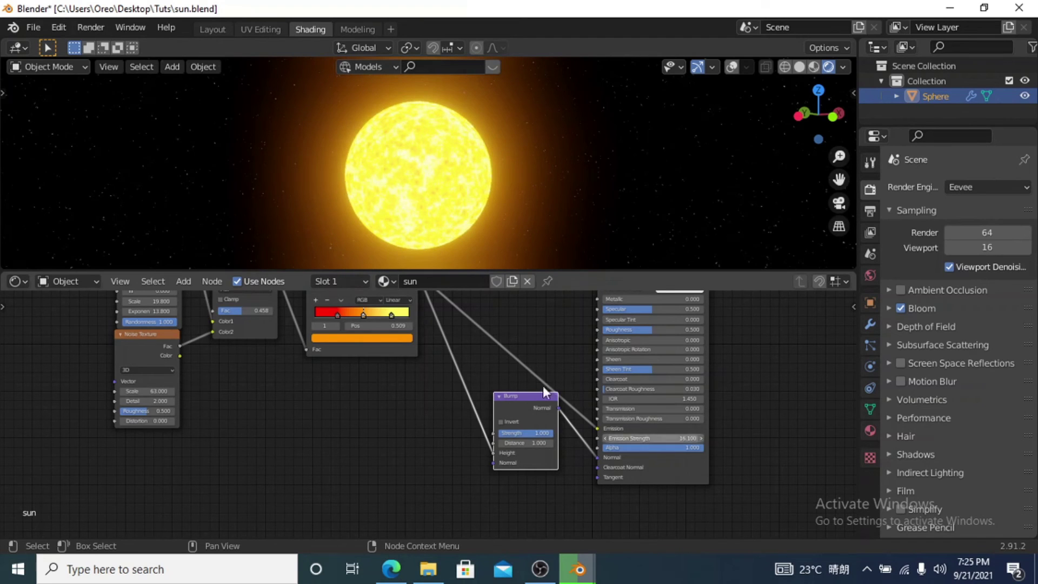
pyautogui.moveTo(362, 314); pyautogui.dragTo(375, 314)
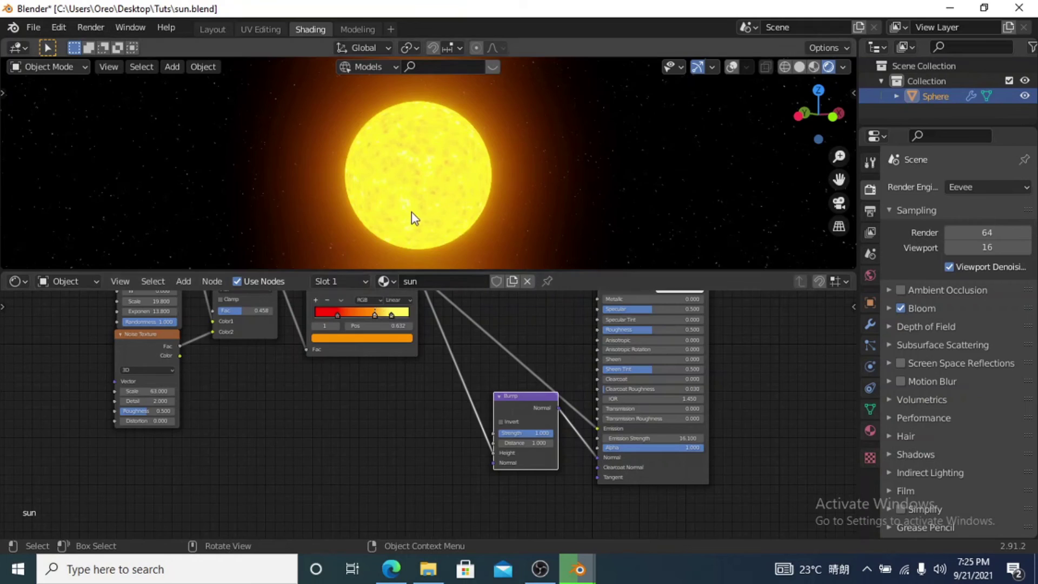
pyautogui.scroll(3, 413, 214)
pyautogui.scroll(2, 441, 190)
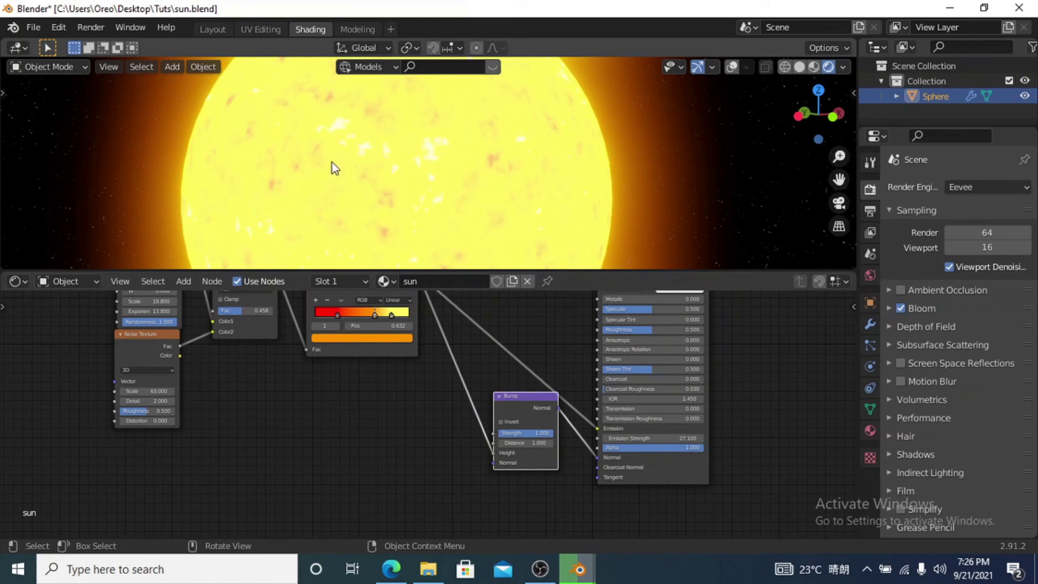
# Step: Move the ColorRamp's red stop to about 0.268 and orange stop to about 0.550, with the emission strength set to 12
pyautogui.moveTo(338, 313)
pyautogui.mouseDown()
pyautogui.moveTo(371, 315)
pyautogui.moveTo(347, 316)
pyautogui.mouseUp()
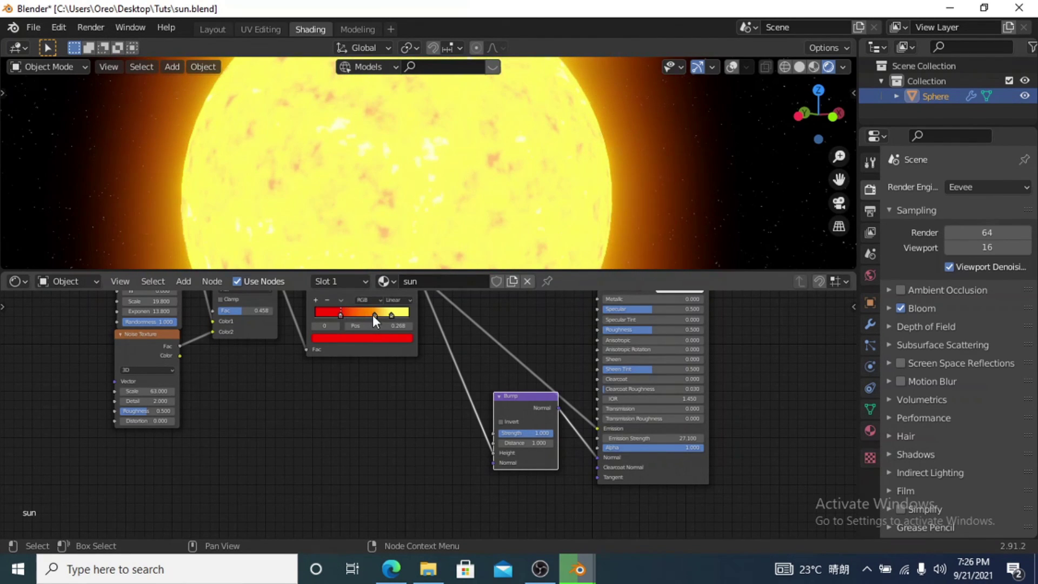
pyautogui.moveTo(374, 315)
pyautogui.mouseDown()
pyautogui.moveTo(353, 314)
pyautogui.moveTo(368, 316)
pyautogui.mouseUp()
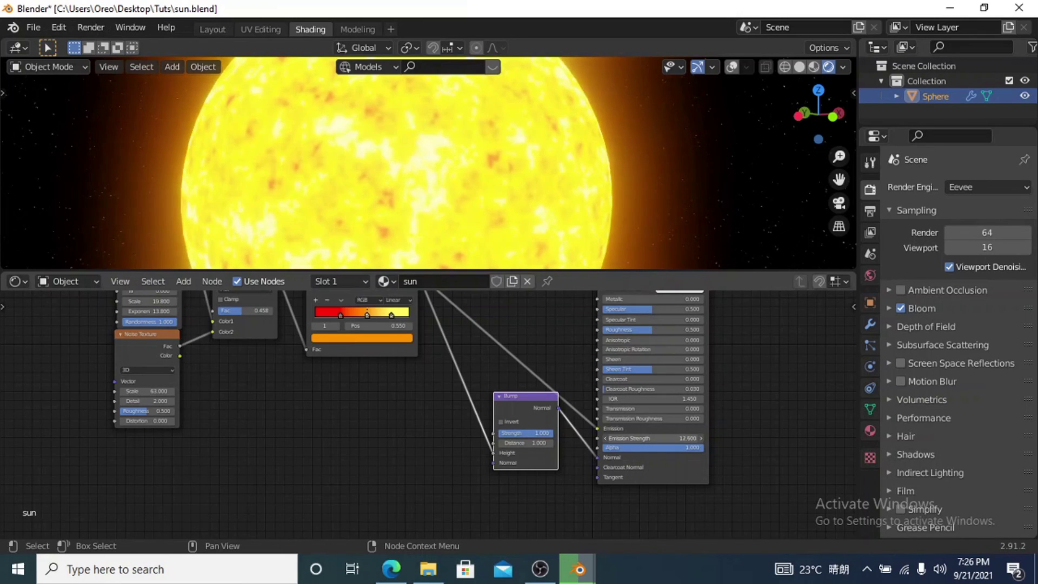
pyautogui.scroll(-4, 531, 230)
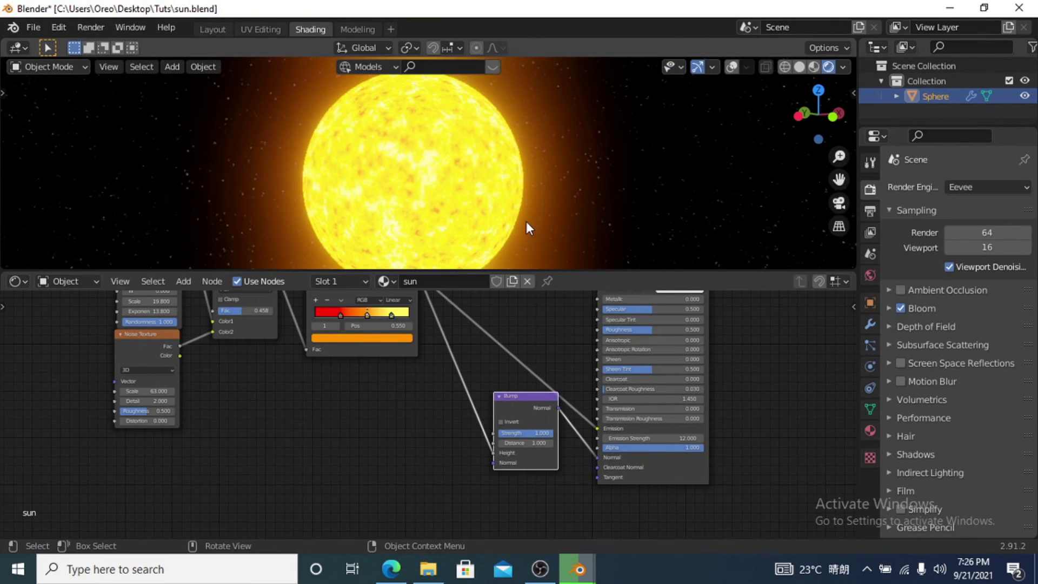
pyautogui.scroll(-2, 528, 227)
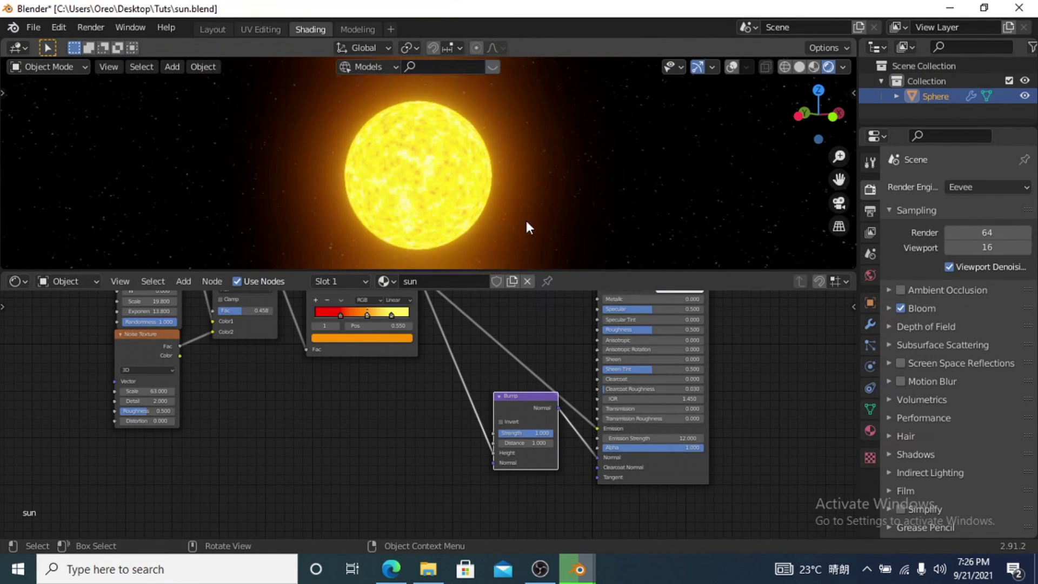